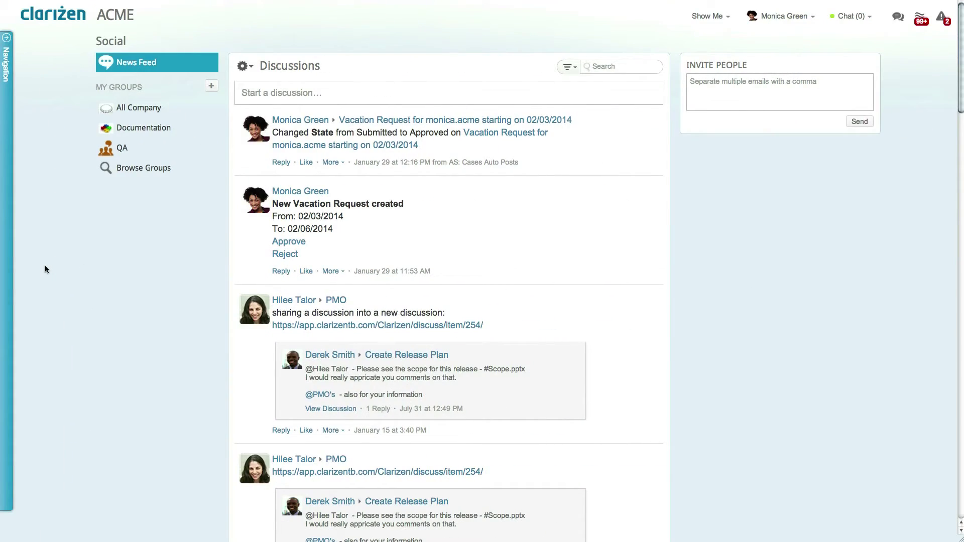
- Go to People, then start buying new licenses from the Admin tab
{"action": "left_click", "coordinate": [7, 269]}
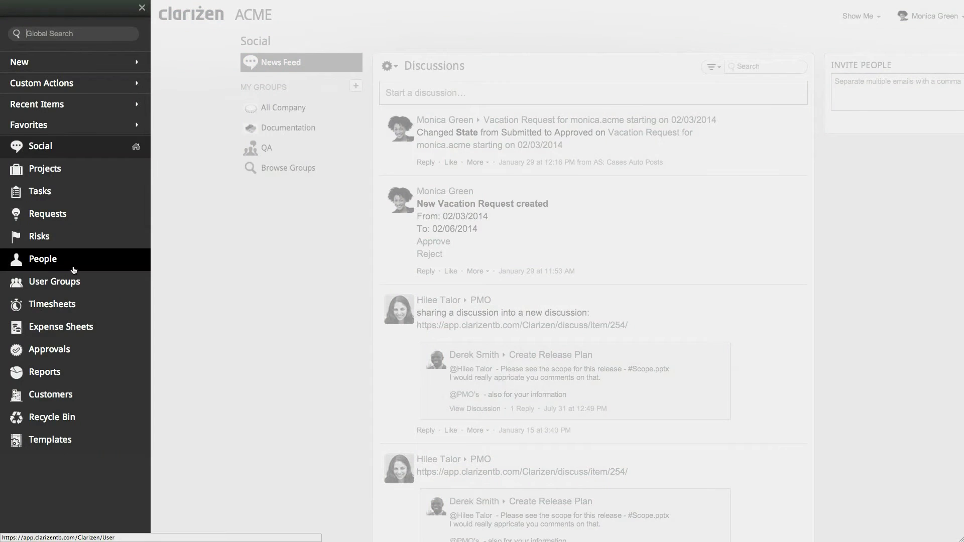
{"action": "left_click", "coordinate": [70, 270]}
{"action": "left_click", "coordinate": [234, 91]}
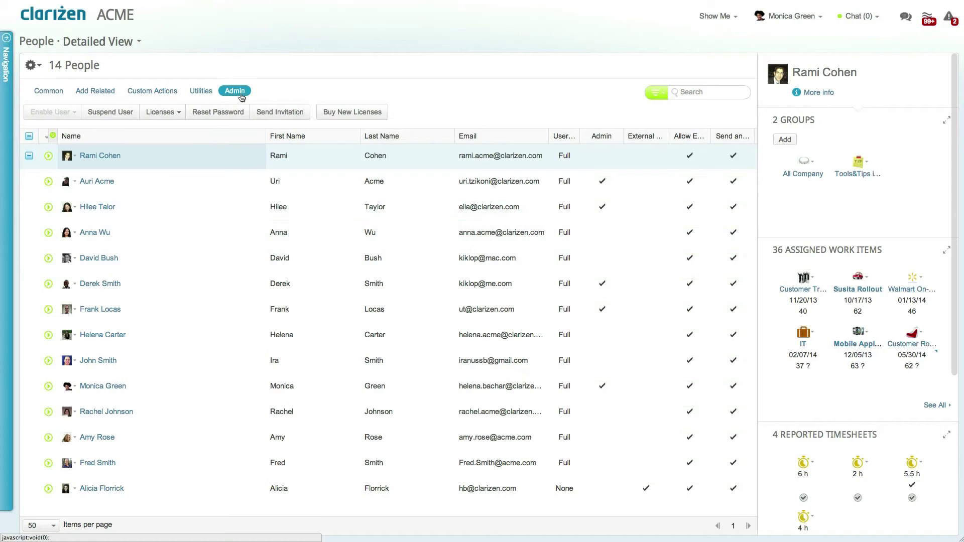
{"action": "left_click", "coordinate": [341, 112]}
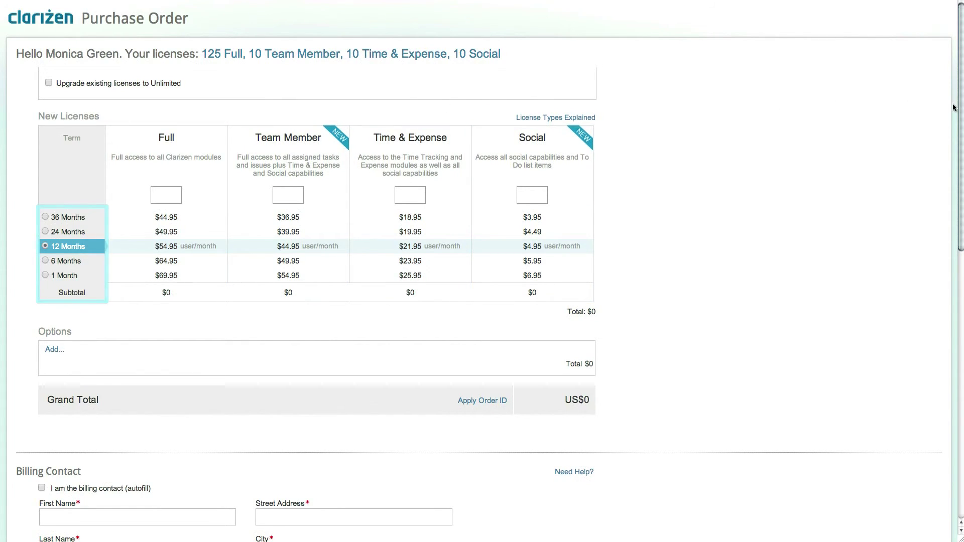
{"action": "mouse_move", "coordinate": [961, 107]}
{"action": "left_mouse_down"}
{"action": "mouse_move", "coordinate": [961, 391]}
{"action": "mouse_move", "coordinate": [961, 130]}
{"action": "left_mouse_up"}
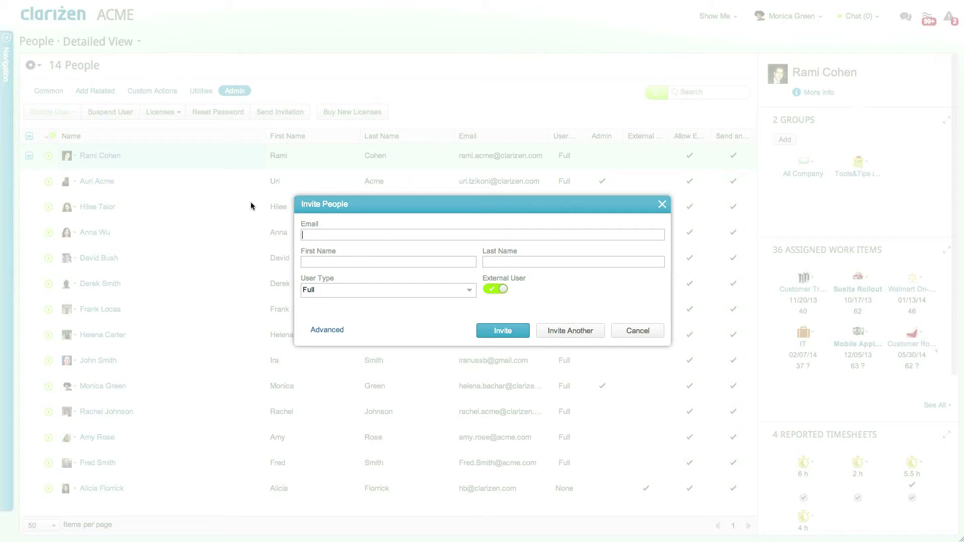
- Review the invitee's User Type options, then cancel the Invite People form
{"action": "left_click", "coordinate": [469, 289]}
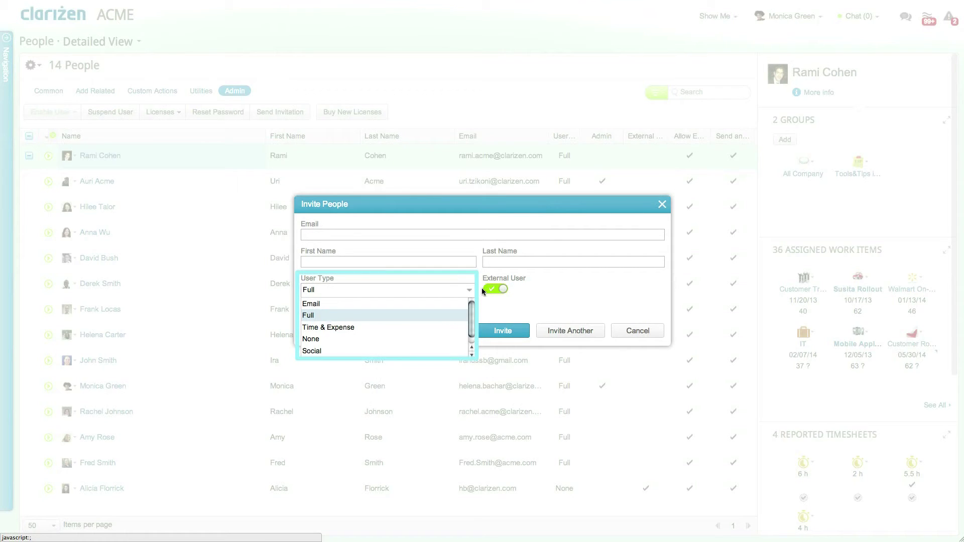
{"action": "left_click", "coordinate": [638, 332]}
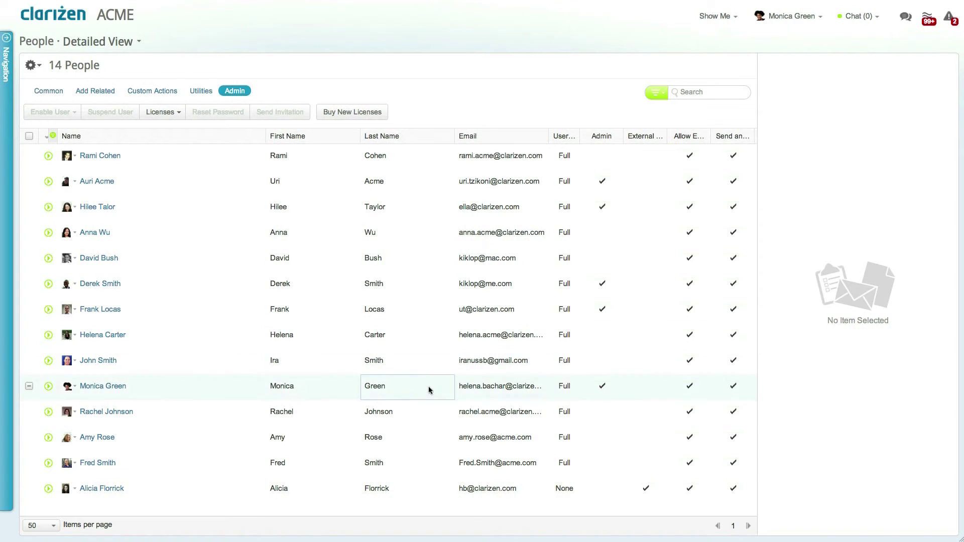
- Give Alicia Florrick an existing license, filtering the list to Unassigned licenses
{"action": "left_click", "coordinate": [30, 489]}
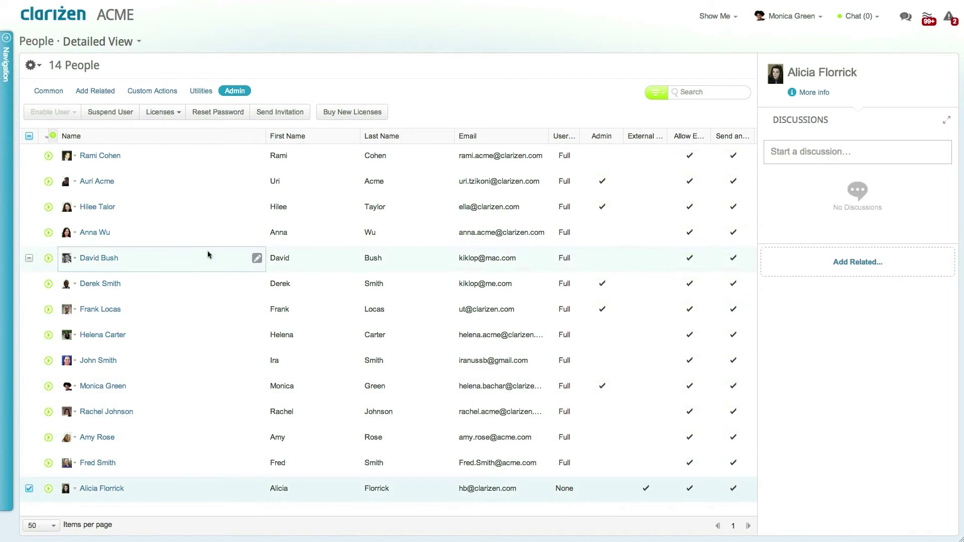
{"action": "left_click", "coordinate": [180, 112]}
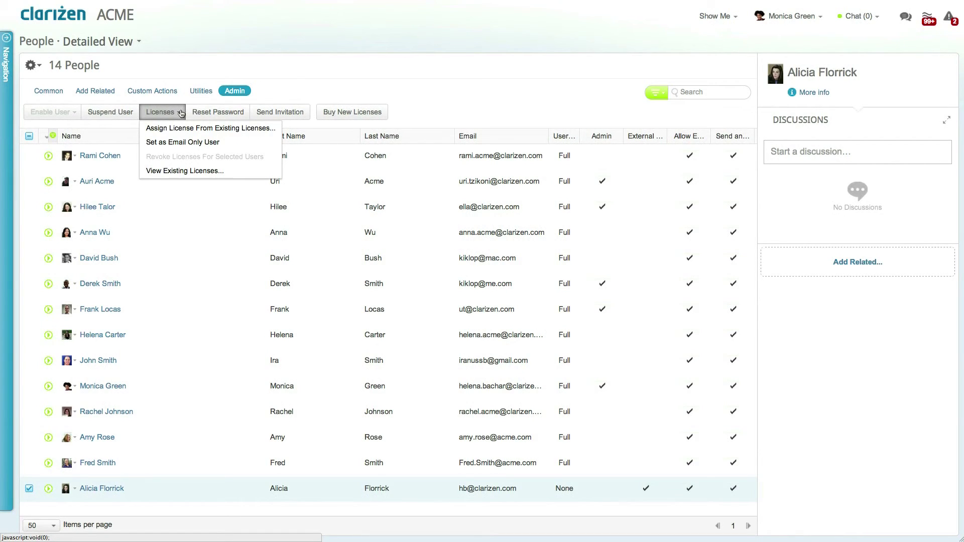
{"action": "left_click", "coordinate": [205, 129]}
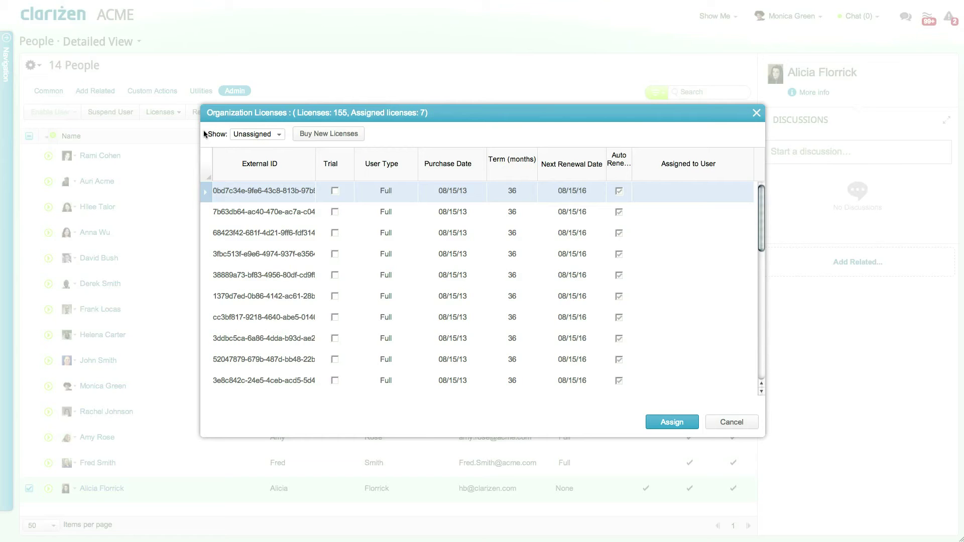
{"action": "left_click", "coordinate": [277, 135]}
{"action": "left_click", "coordinate": [270, 144]}
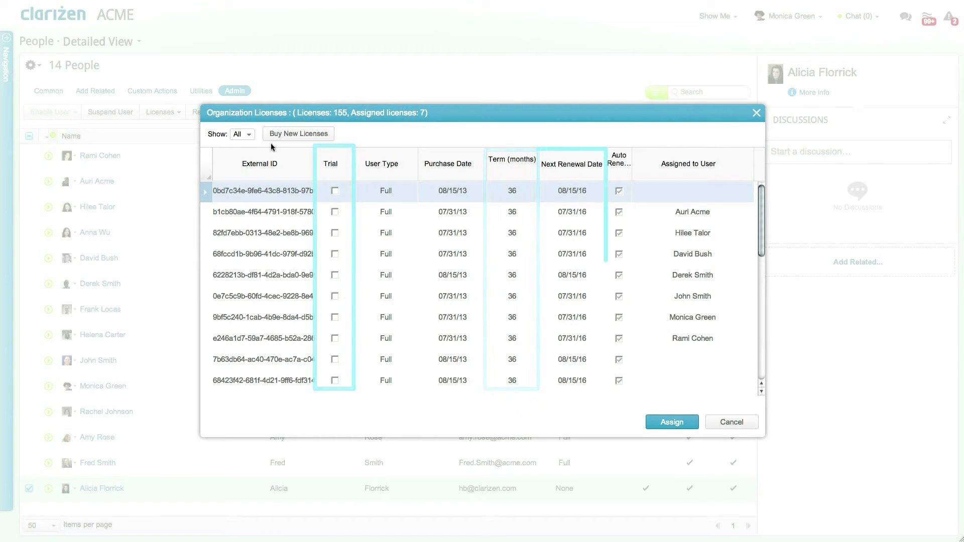
{"action": "left_click", "coordinate": [252, 138]}
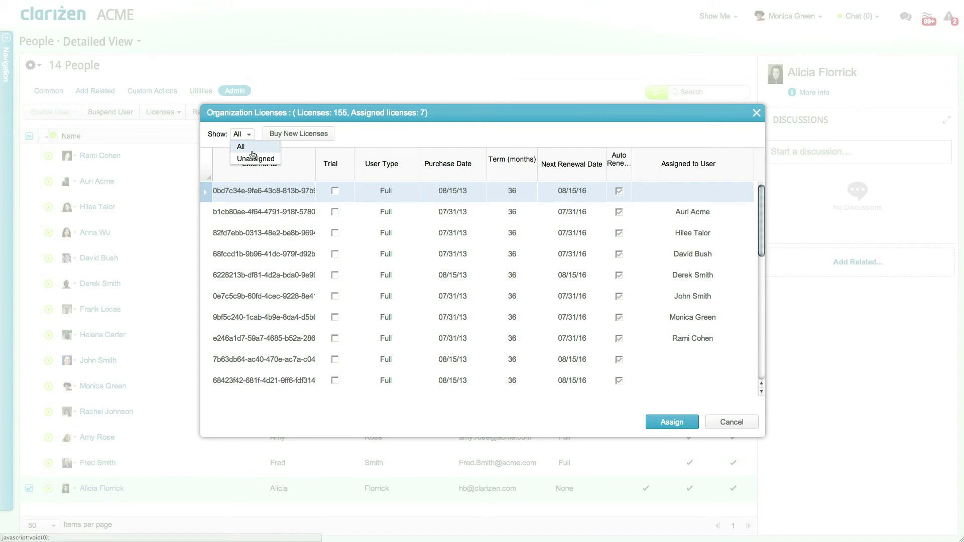
{"action": "left_click", "coordinate": [254, 158]}
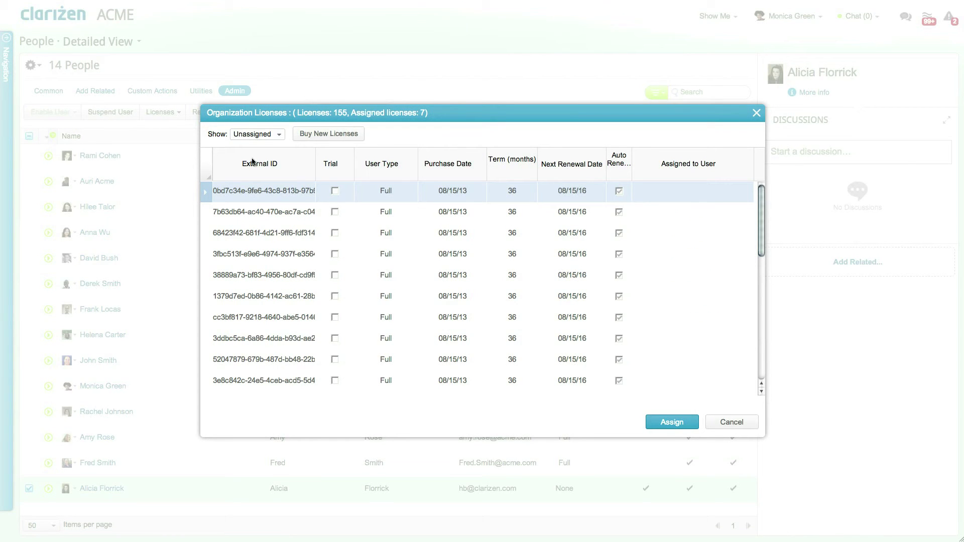
{"action": "left_click", "coordinate": [671, 423]}
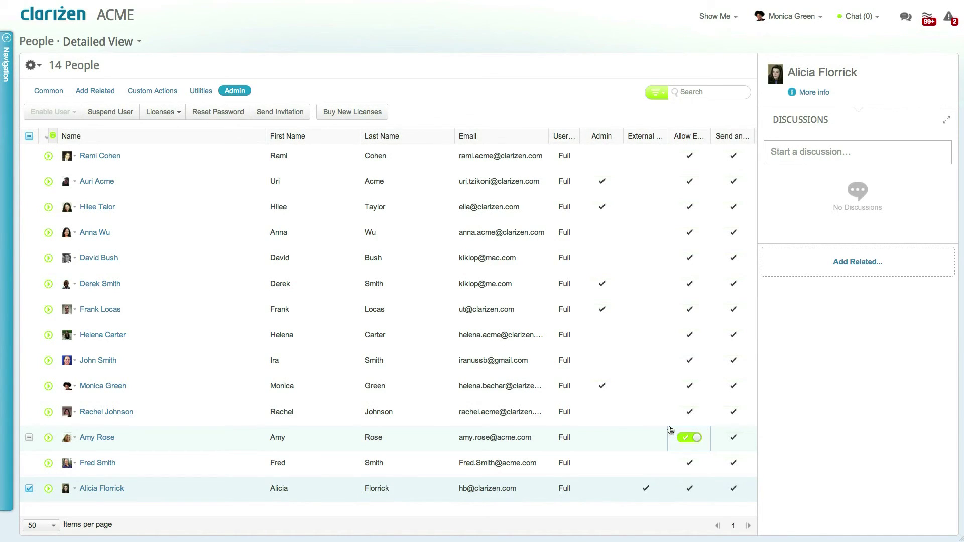
- Revoke Alicia Florrick's license so her user type returns to None
{"action": "left_click", "coordinate": [165, 111]}
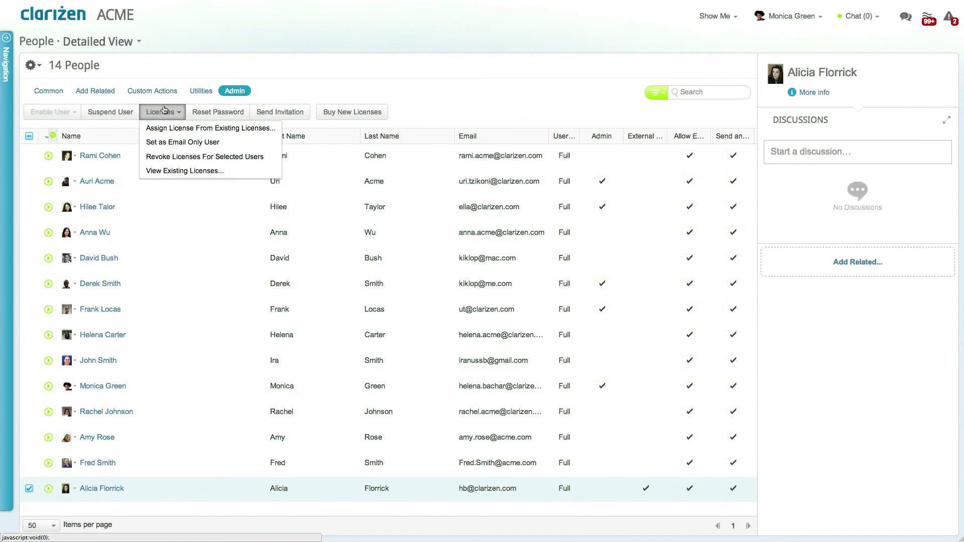
{"action": "left_click", "coordinate": [236, 157]}
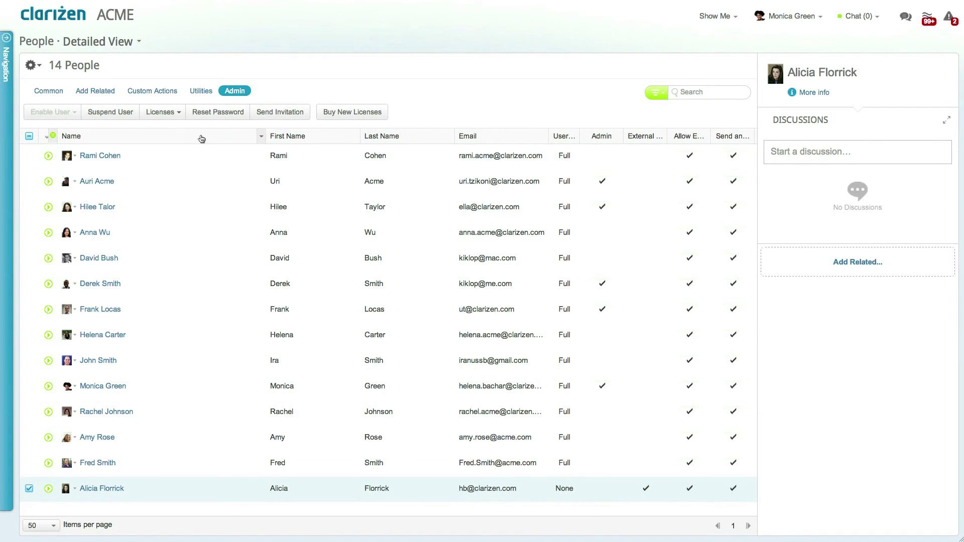
- Make Alicia Florrick an email-only user, changing her user type to Email
{"action": "left_click", "coordinate": [163, 112]}
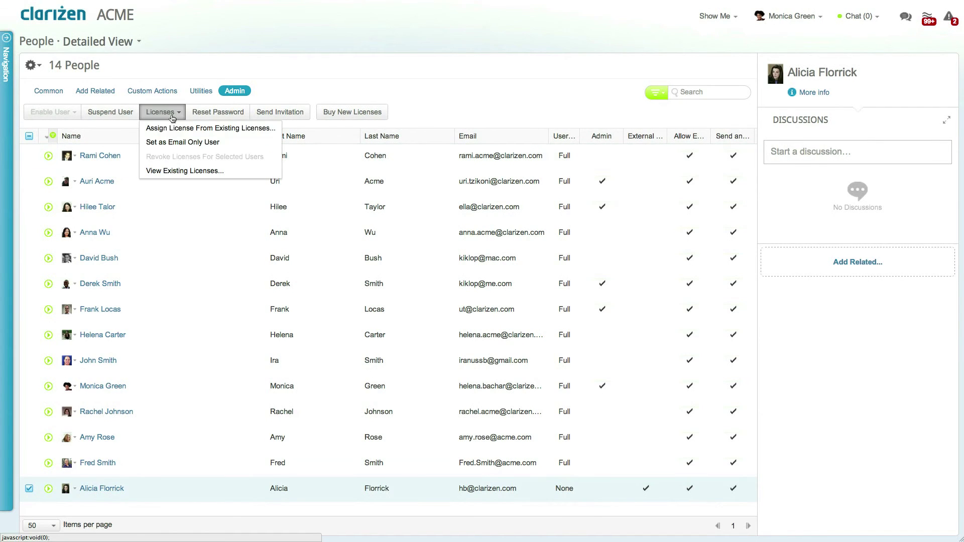
{"action": "left_click", "coordinate": [182, 143]}
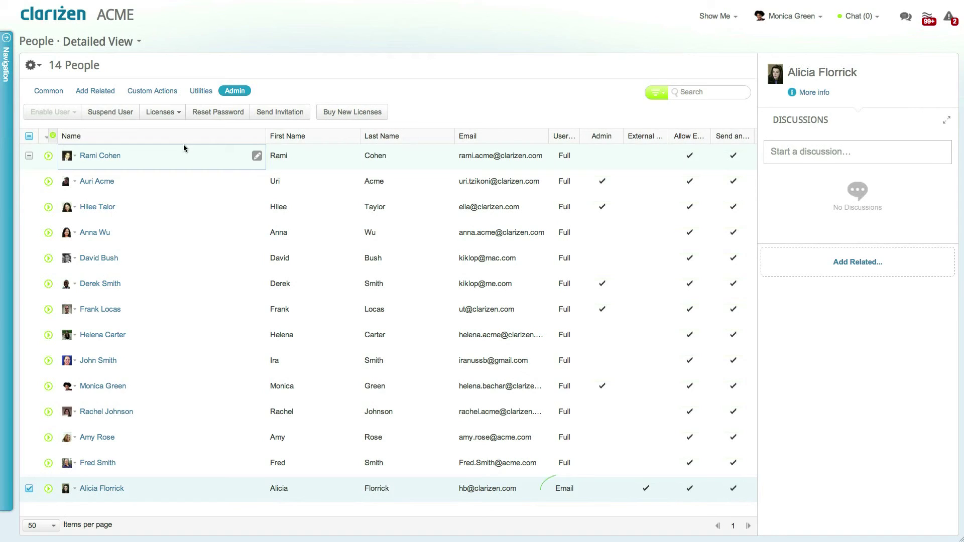